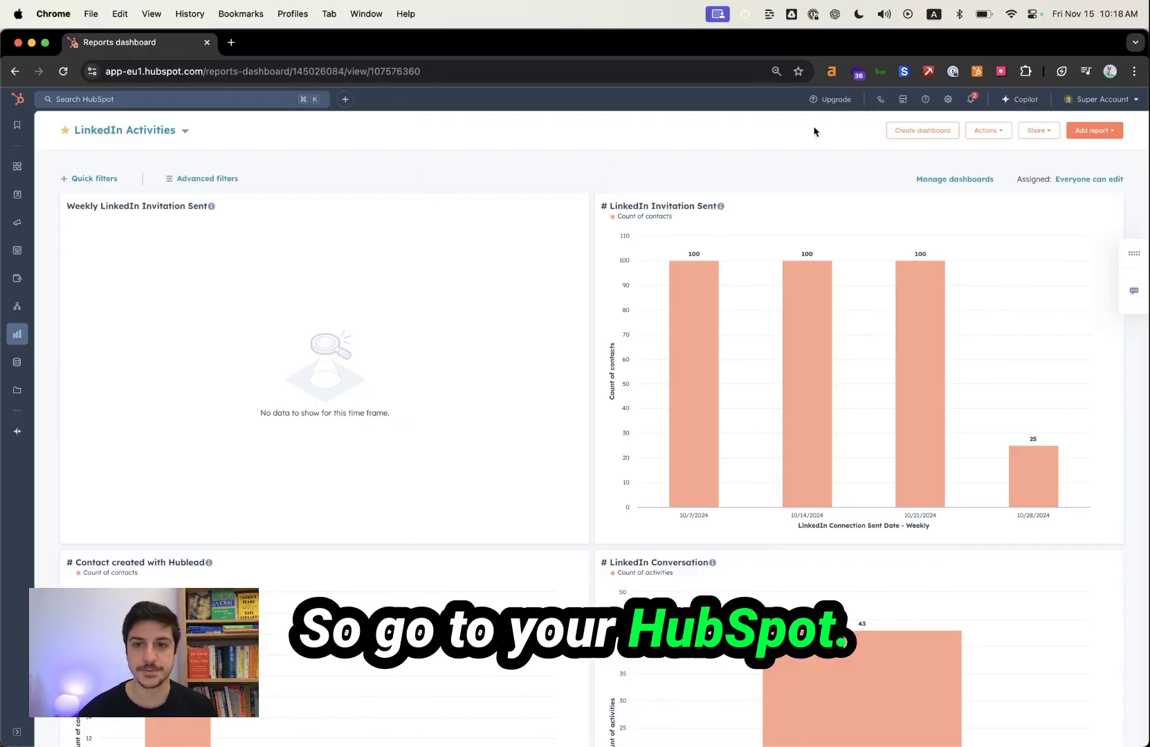
# Step: Go to Projects from the Super Account menu to show the Getting Started: HubSpot Setup checklist
pyautogui.click(1084, 108)
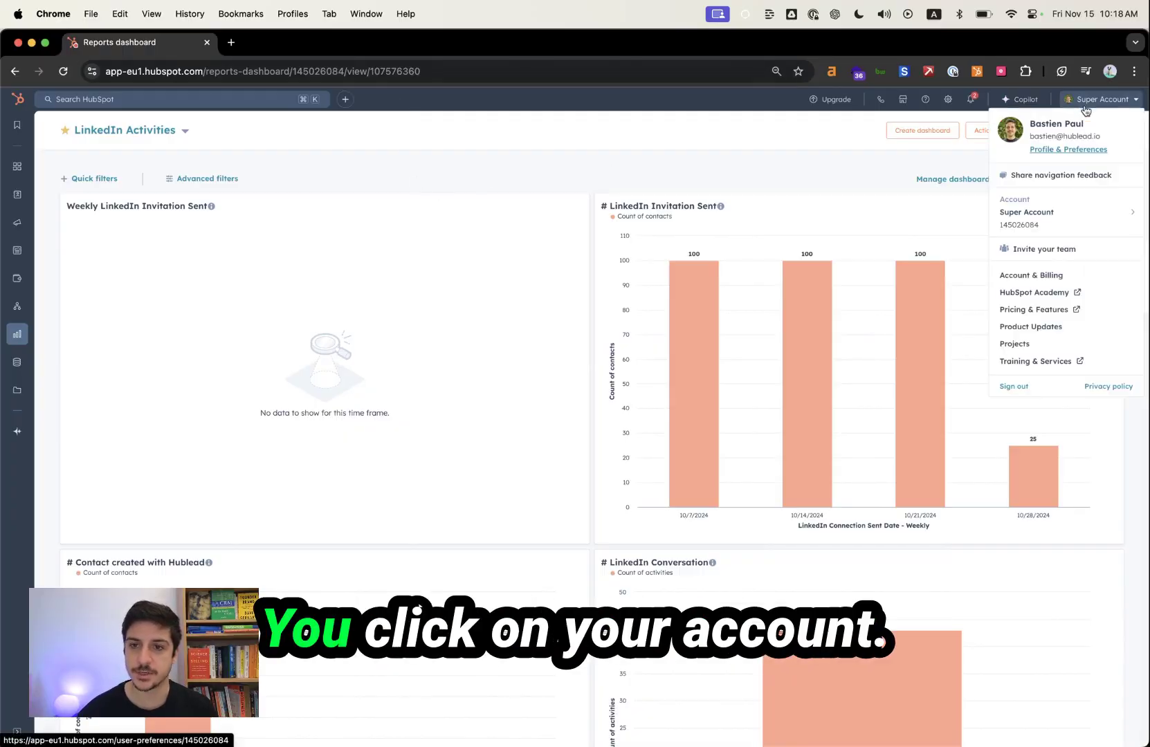
pyautogui.click(1015, 345)
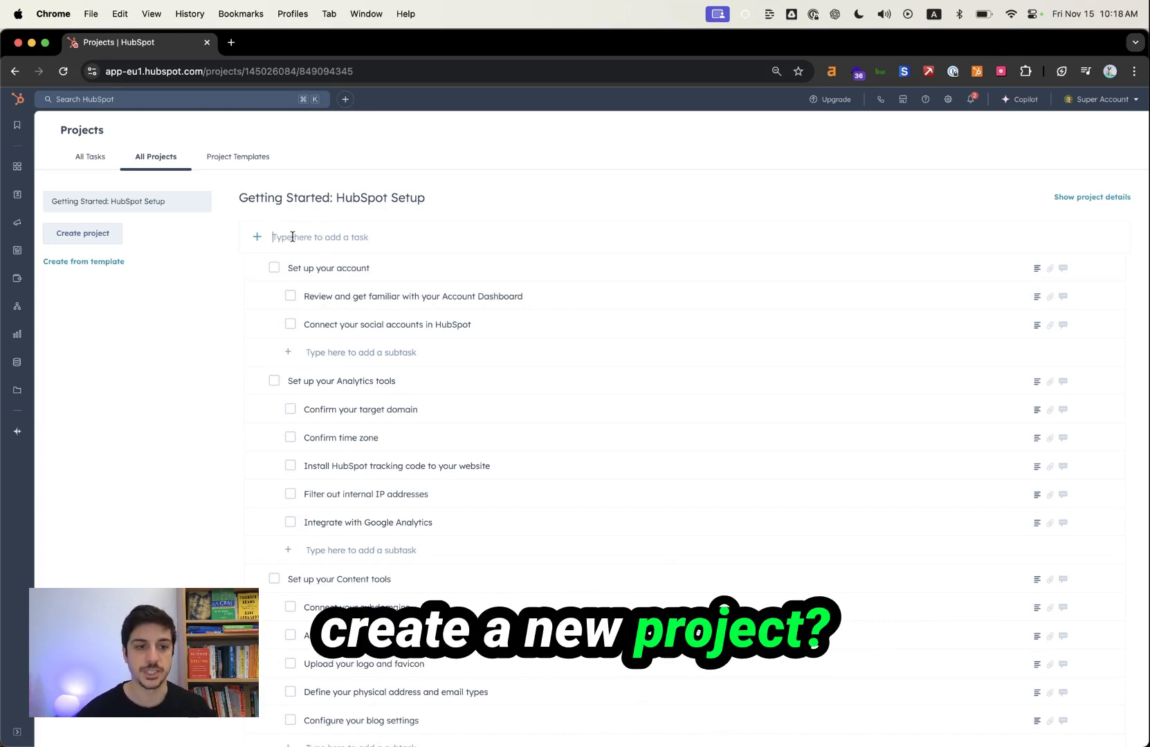
pyautogui.click(94, 268)
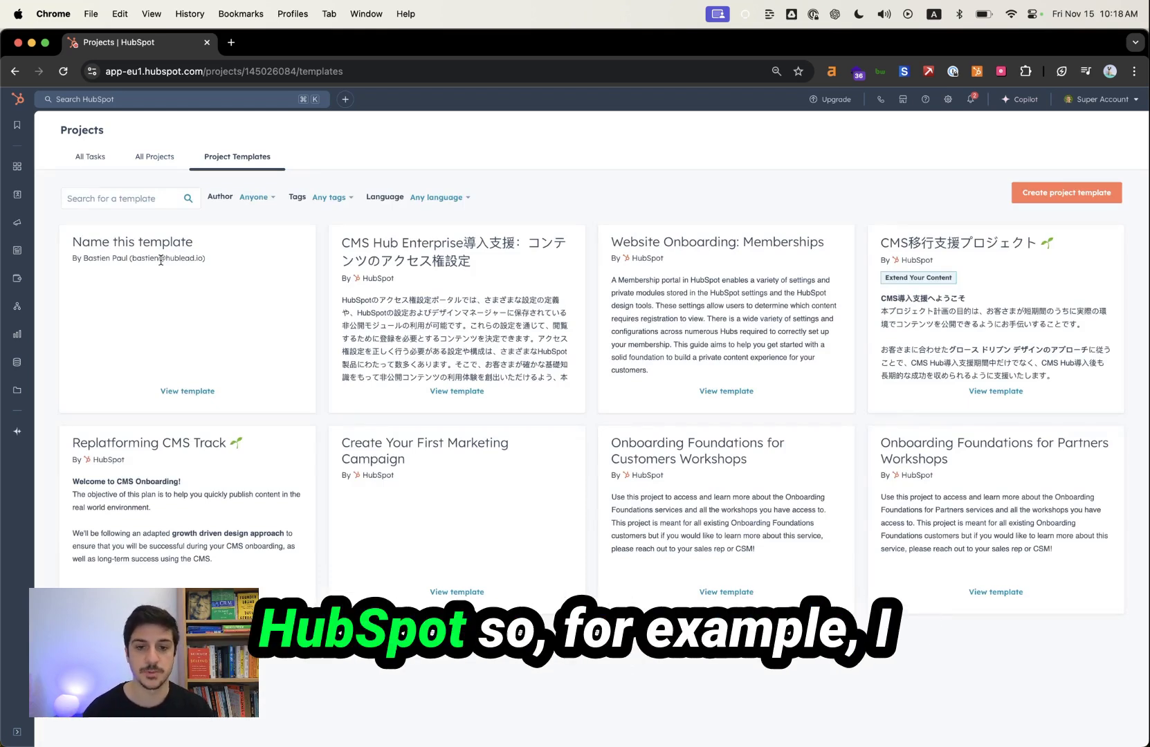
pyautogui.click(164, 198)
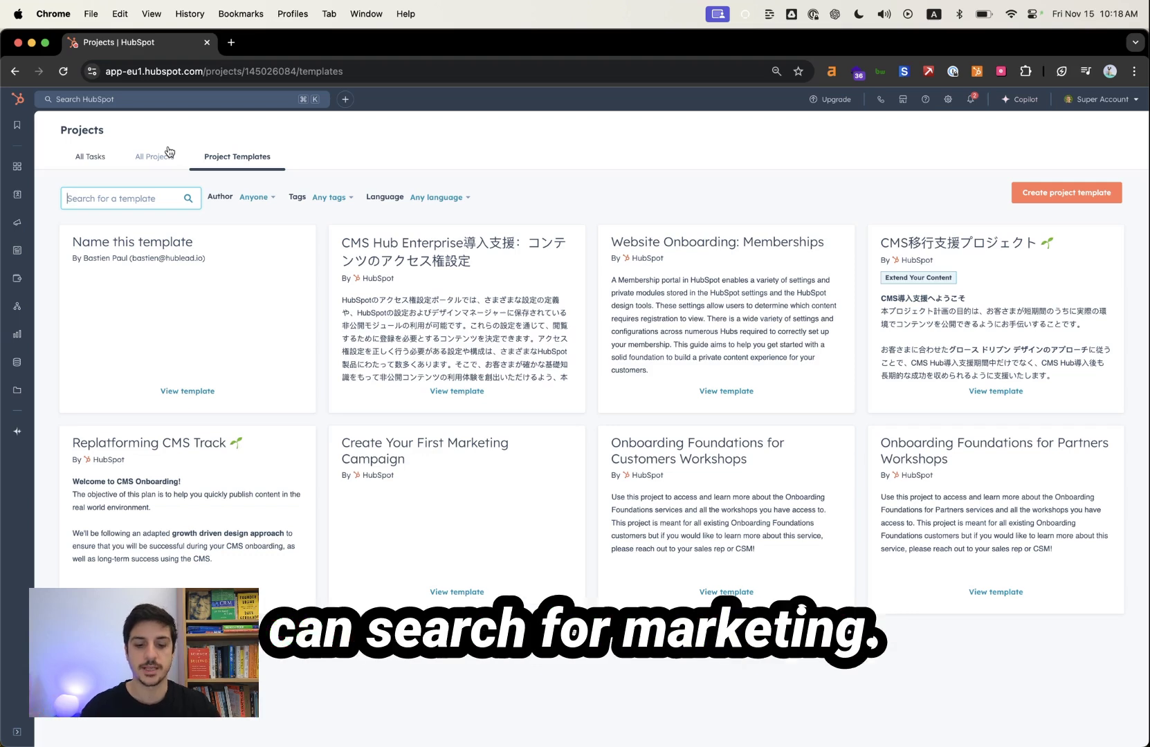
pyautogui.write('marketing')
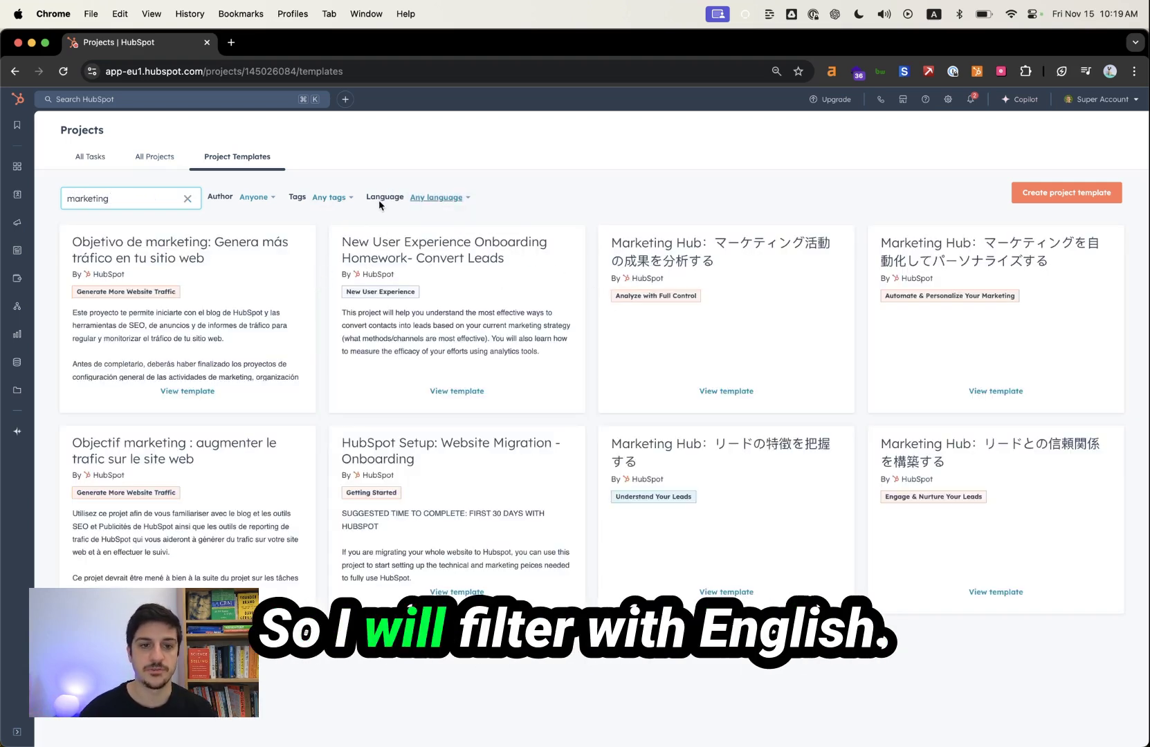
pyautogui.click(434, 199)
pyautogui.click(447, 277)
pyautogui.click(328, 197)
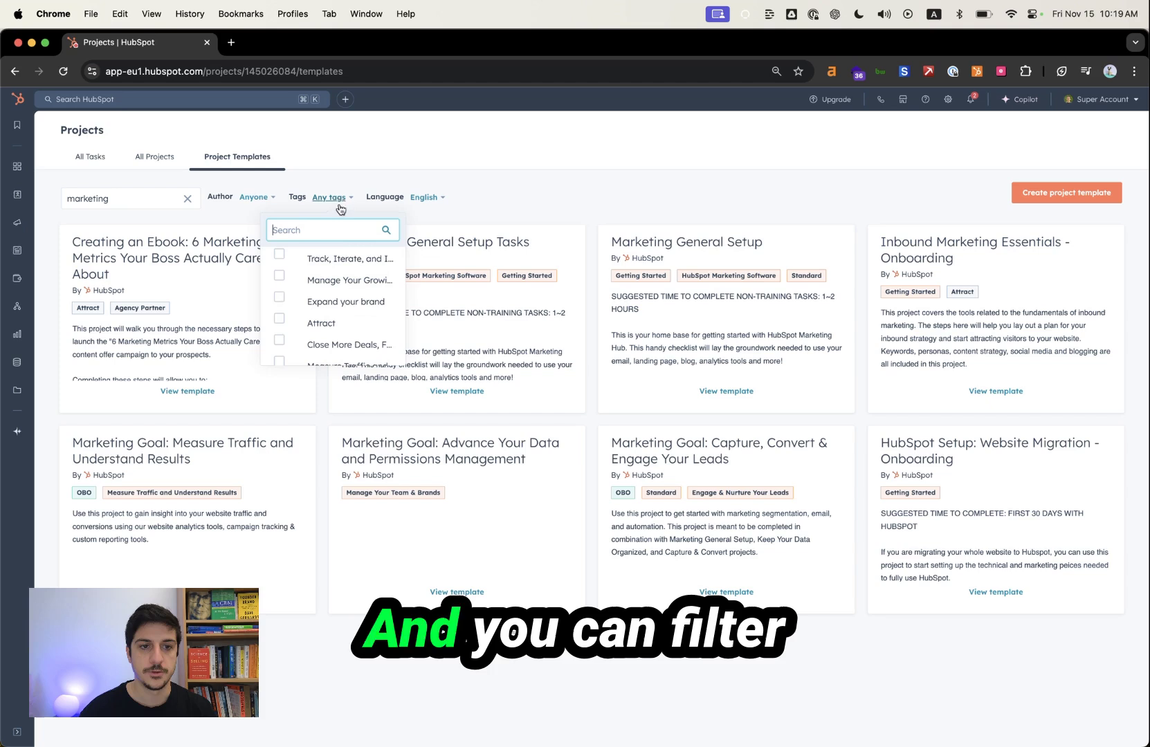
pyautogui.scroll(-2, 351, 333)
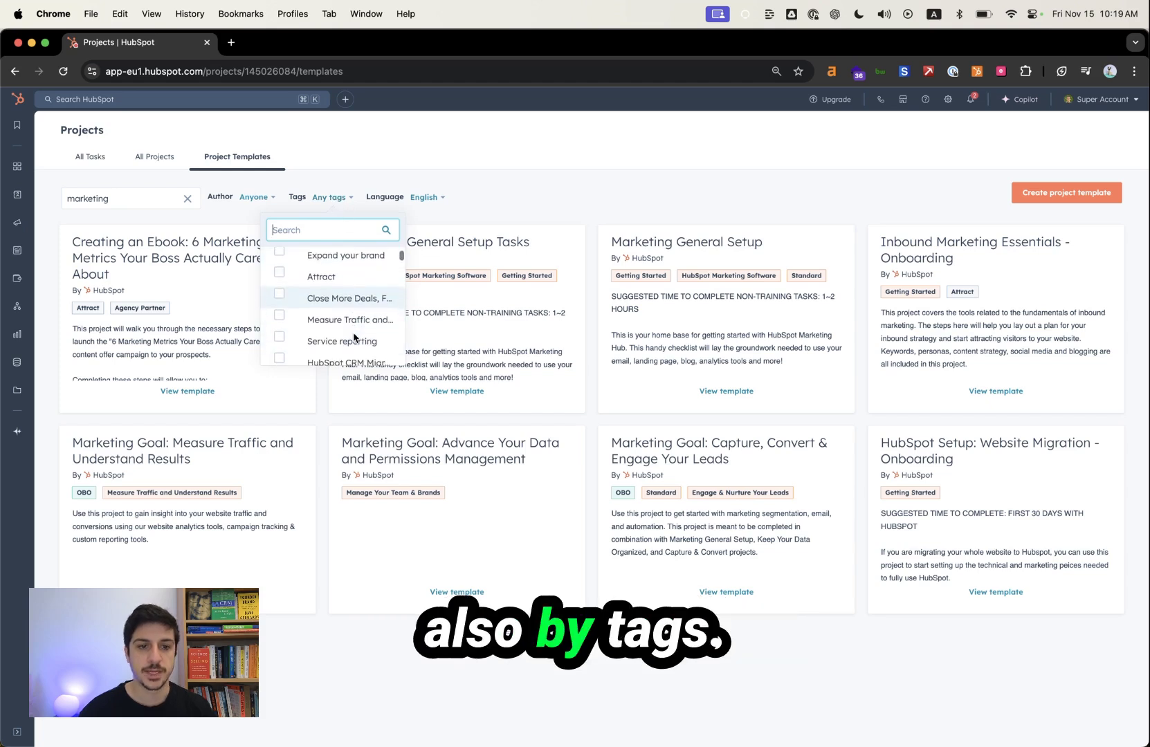
pyautogui.click(589, 174)
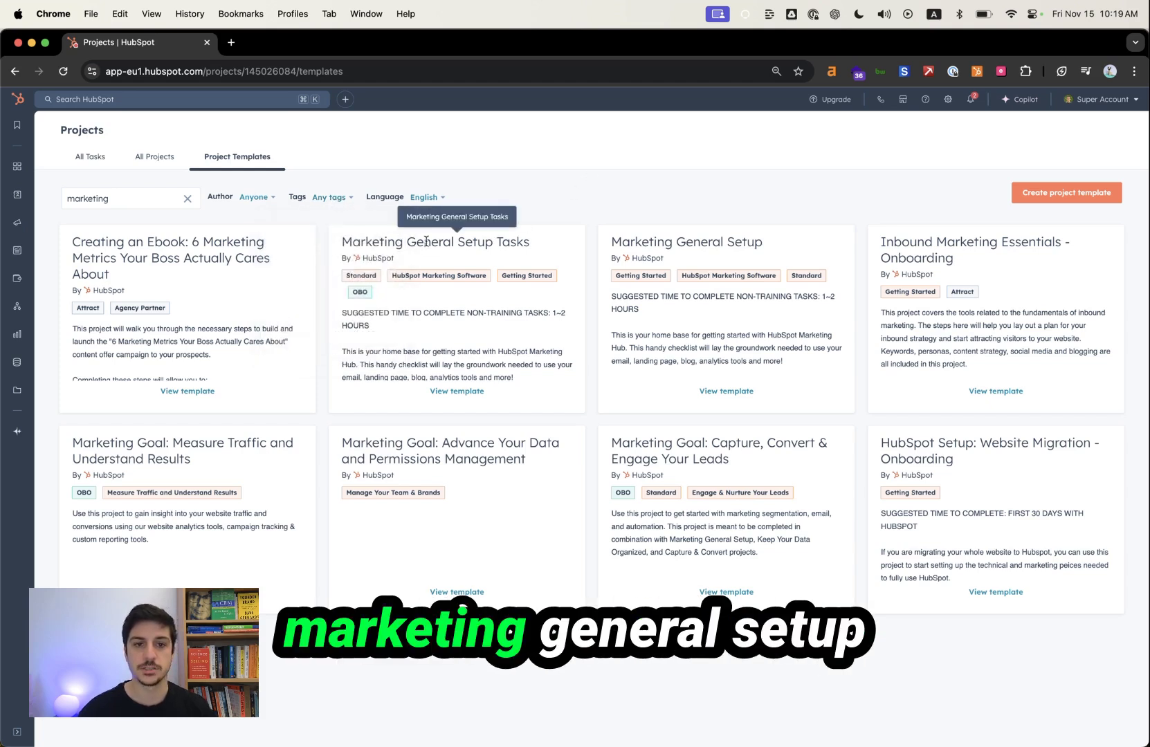
pyautogui.click(456, 392)
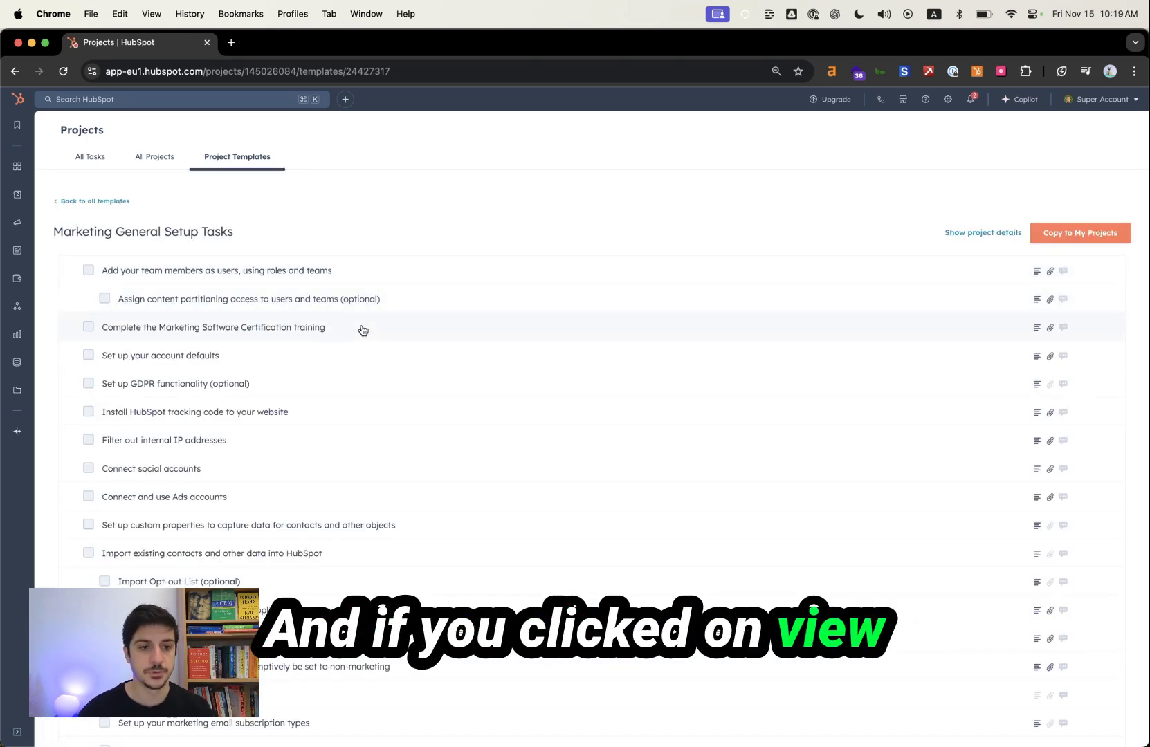
pyautogui.scroll(-5, 280, 398)
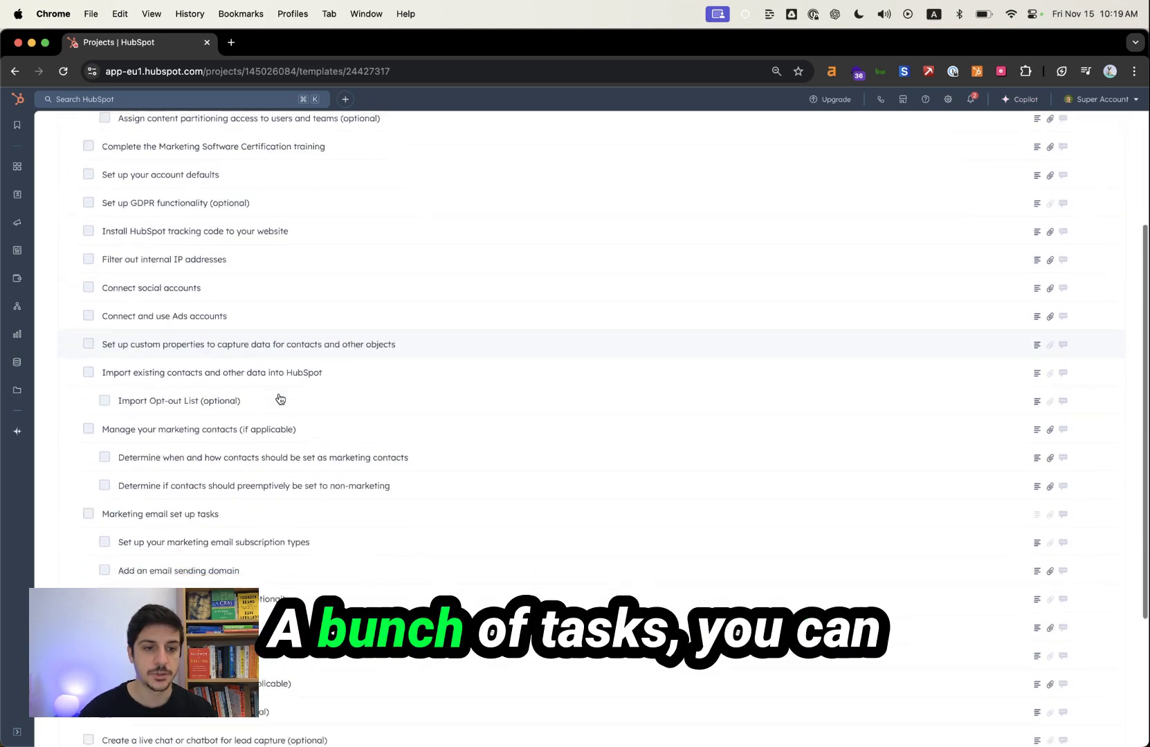
pyautogui.scroll(-6, 279, 398)
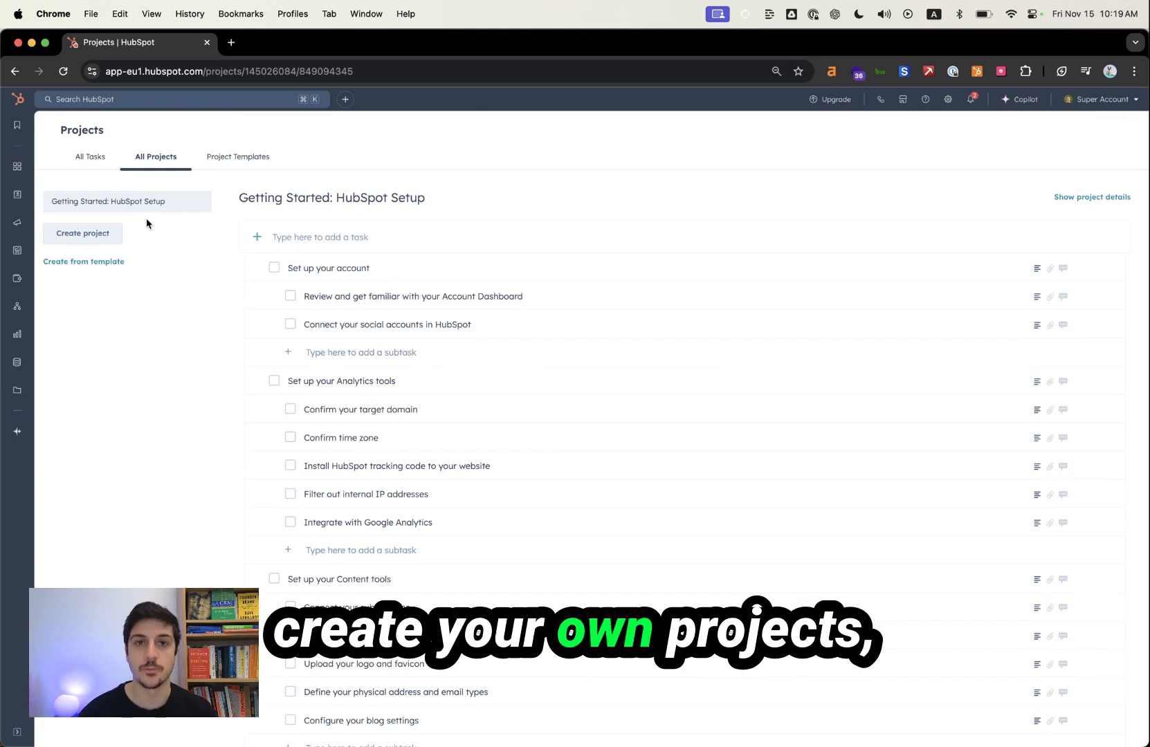
# Step: Create a project named 'New project' and add the task 'blog post around hubspot project'
pyautogui.click(107, 239)
pyautogui.click(108, 239)
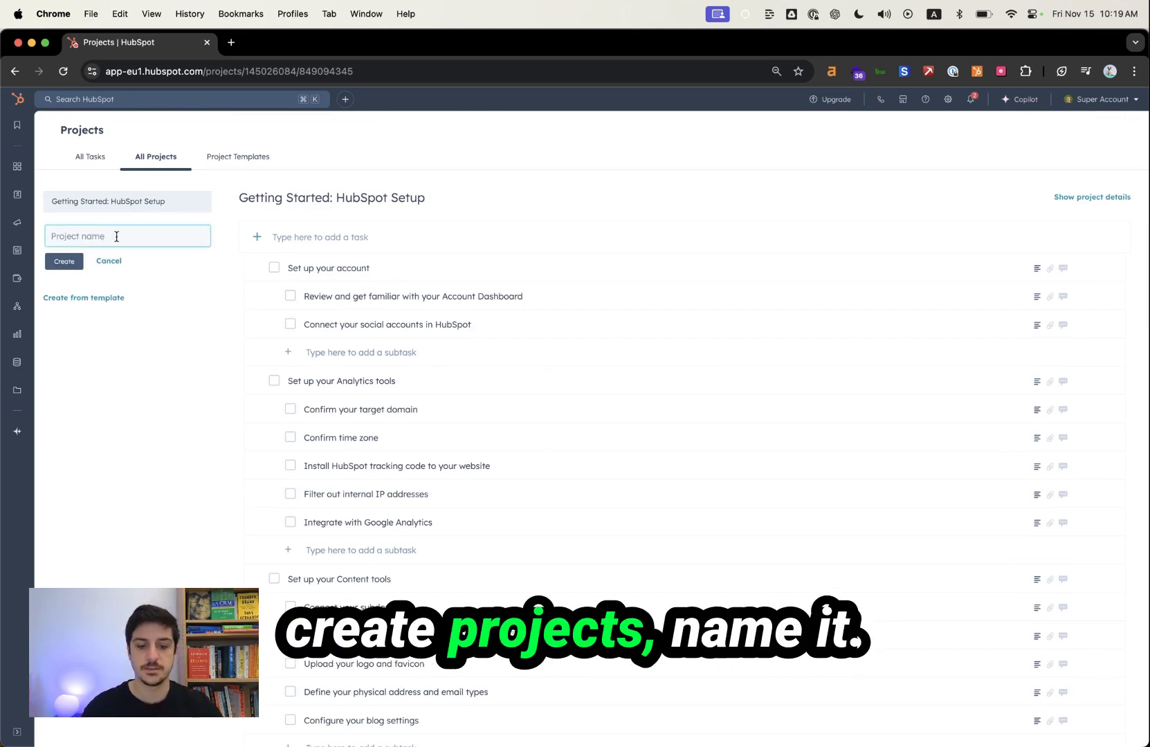
pyautogui.write('New project')
pyautogui.click(70, 266)
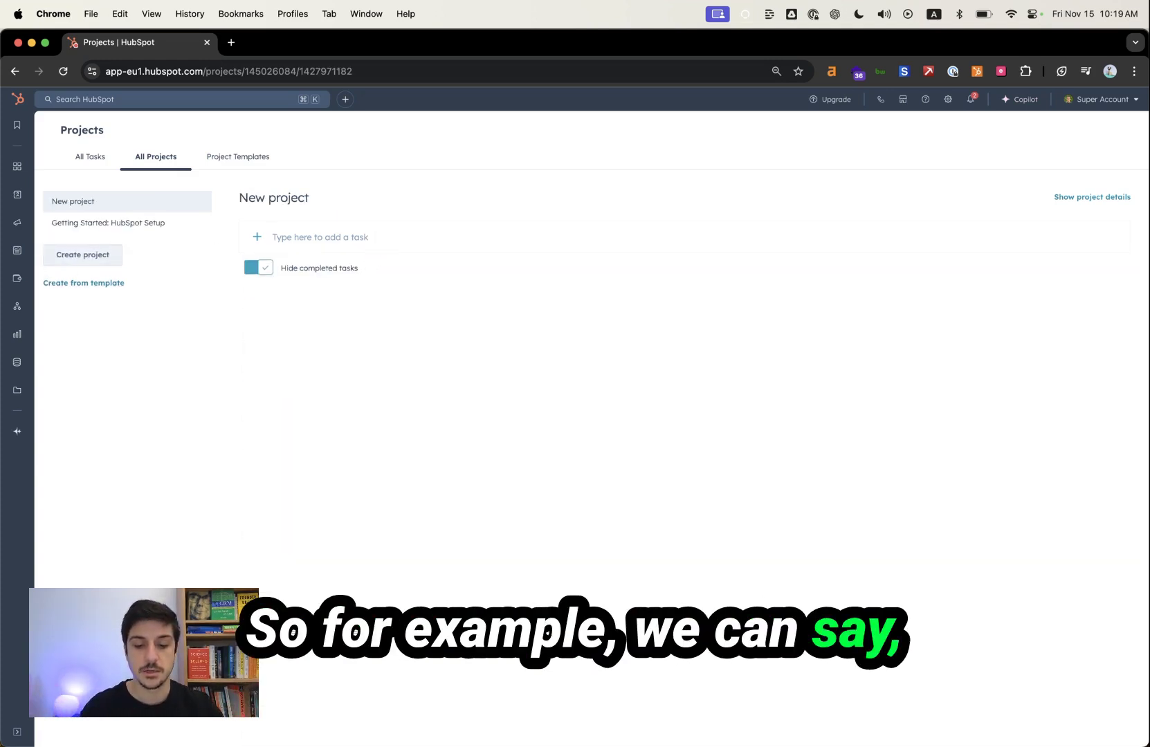
pyautogui.write('blog post around ')
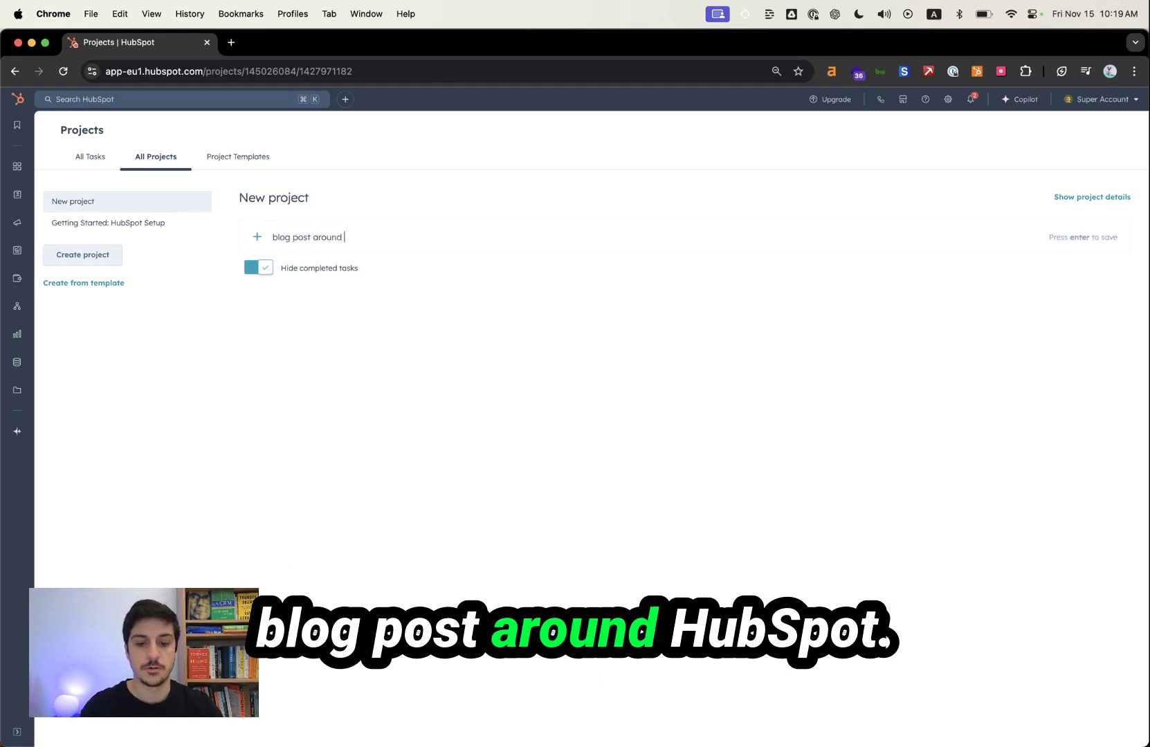
pyautogui.write('hubspot project')
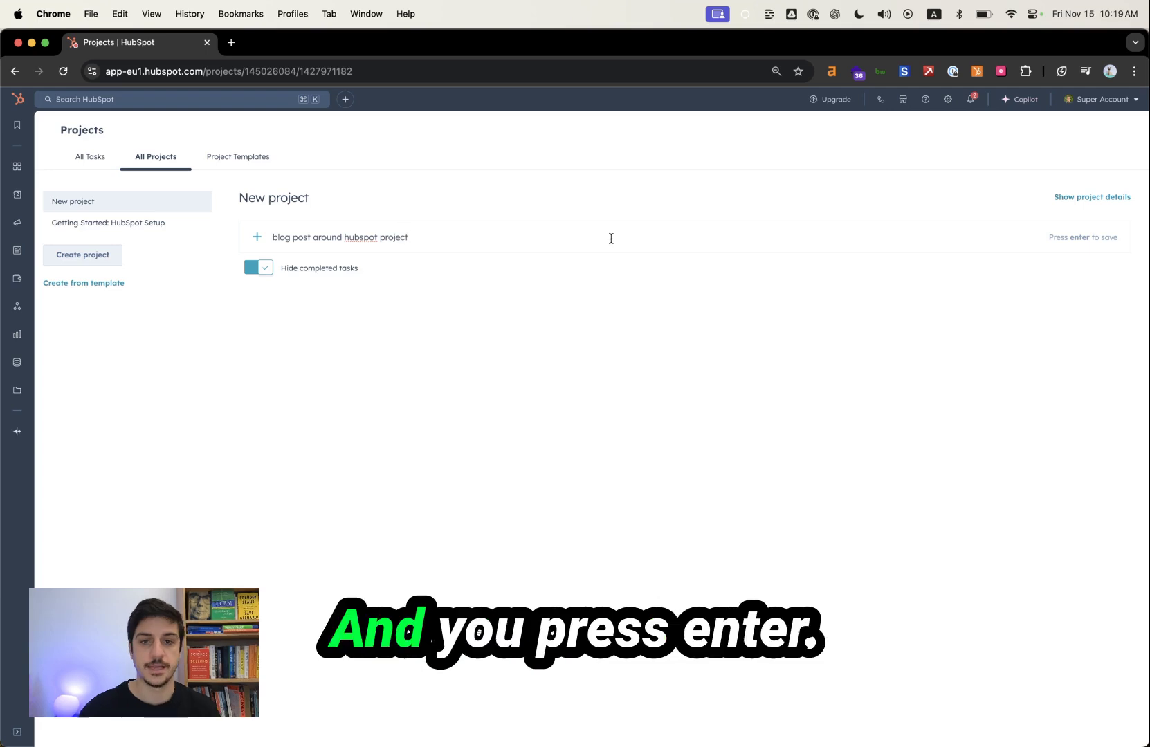
pyautogui.press('Return')
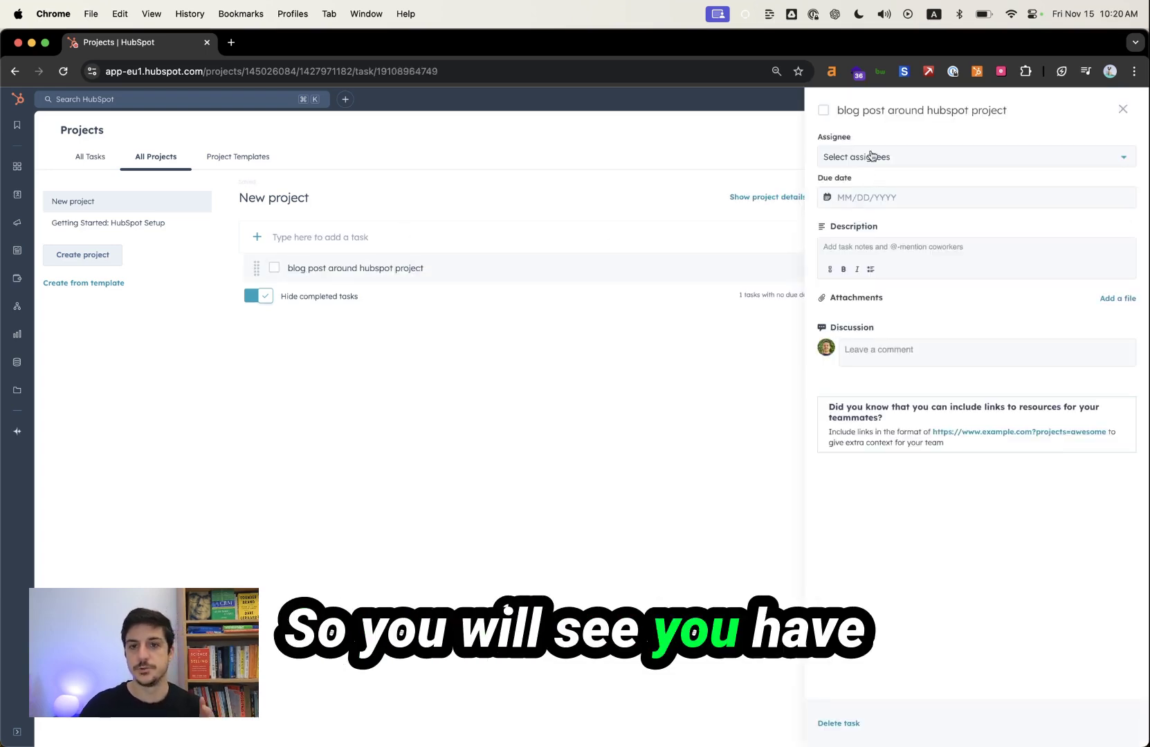
# Step: Look over the task's title, assignee list and due-date calendar without changing anything
pyautogui.moveTo(839, 111); pyautogui.dragTo(971, 110)
pyautogui.click(970, 111)
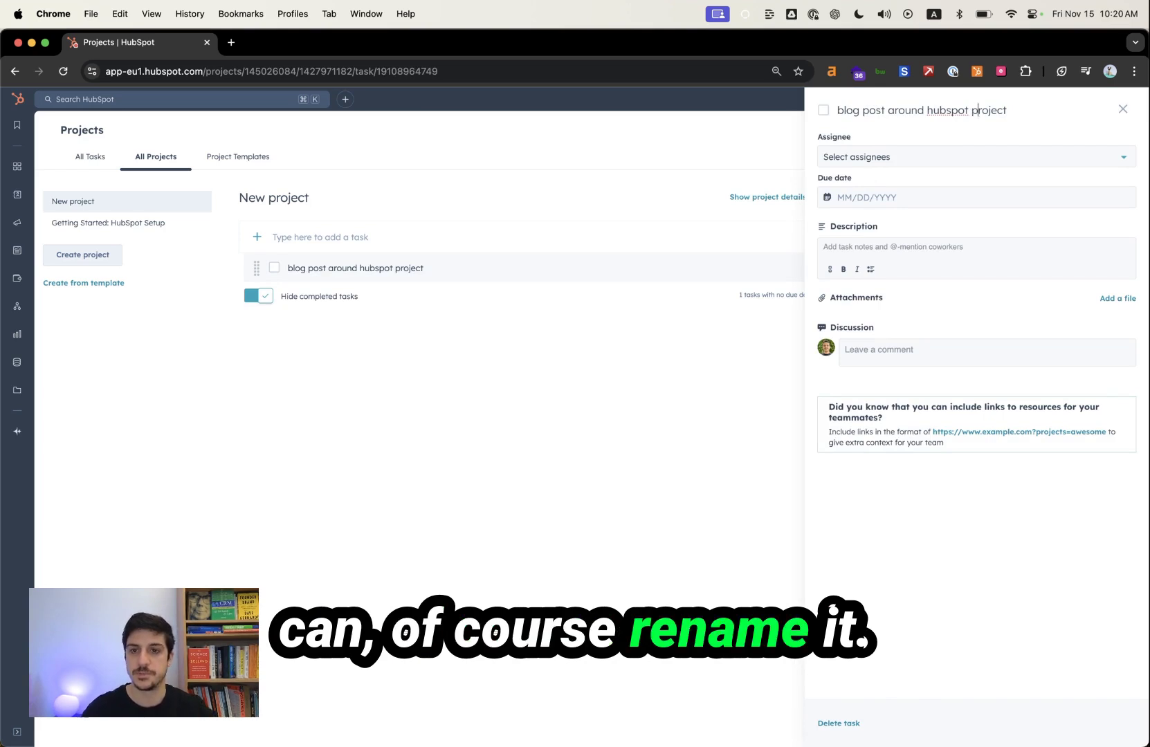
pyautogui.click(939, 148)
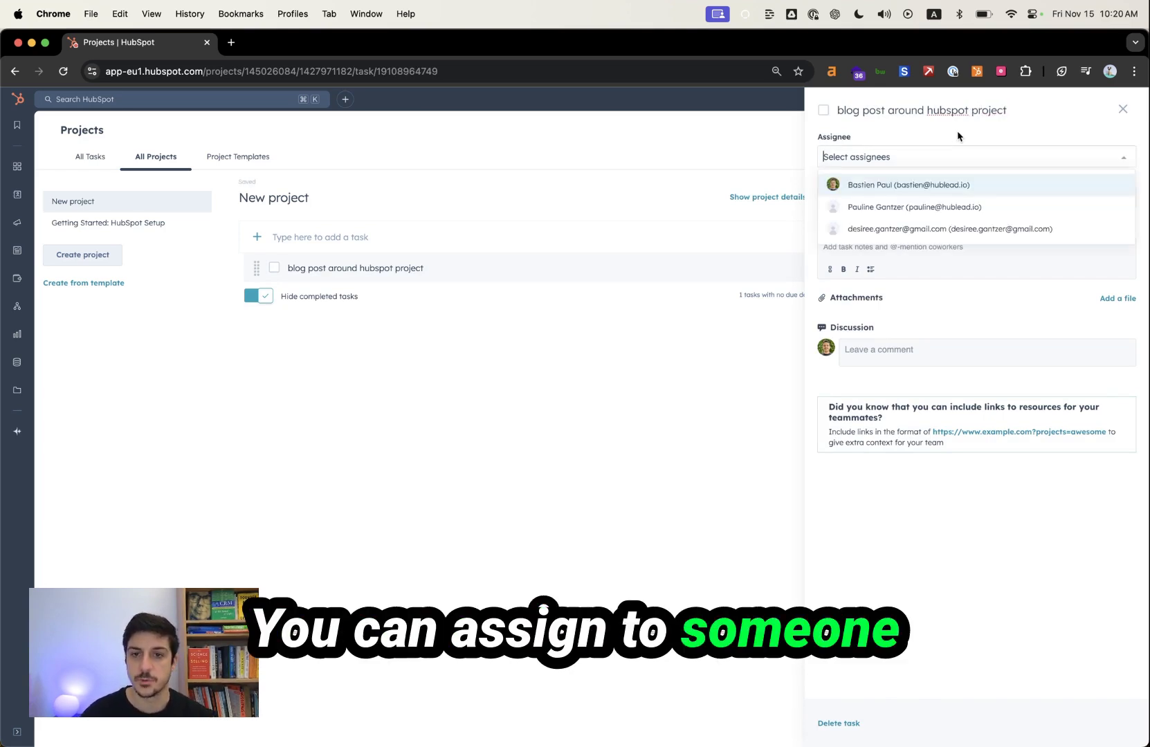
pyautogui.click(886, 141)
pyautogui.click(903, 199)
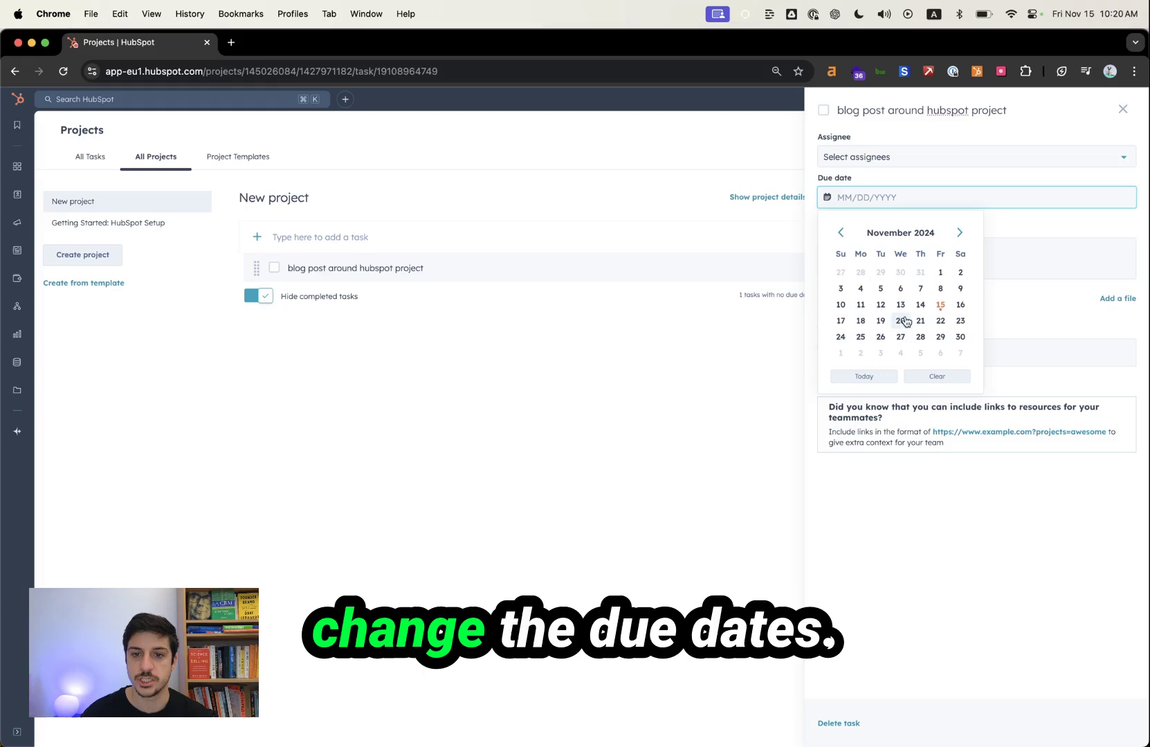
pyautogui.click(948, 162)
pyautogui.click(988, 252)
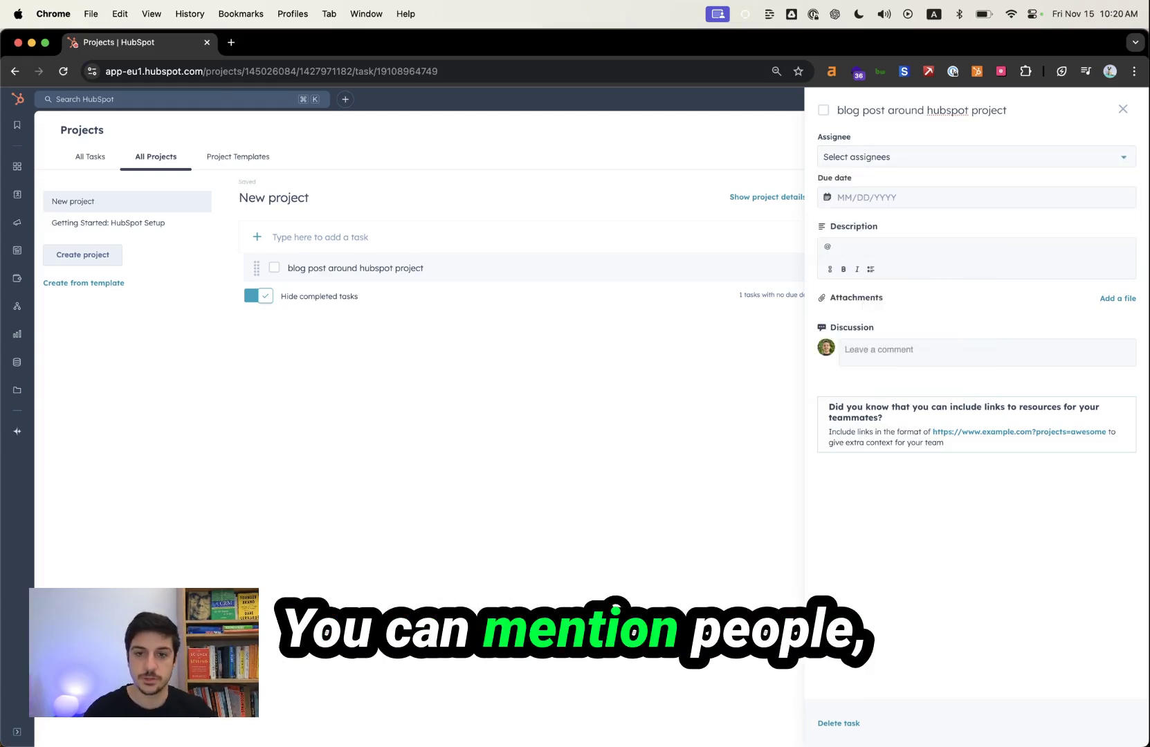
pyautogui.write('@paulin')
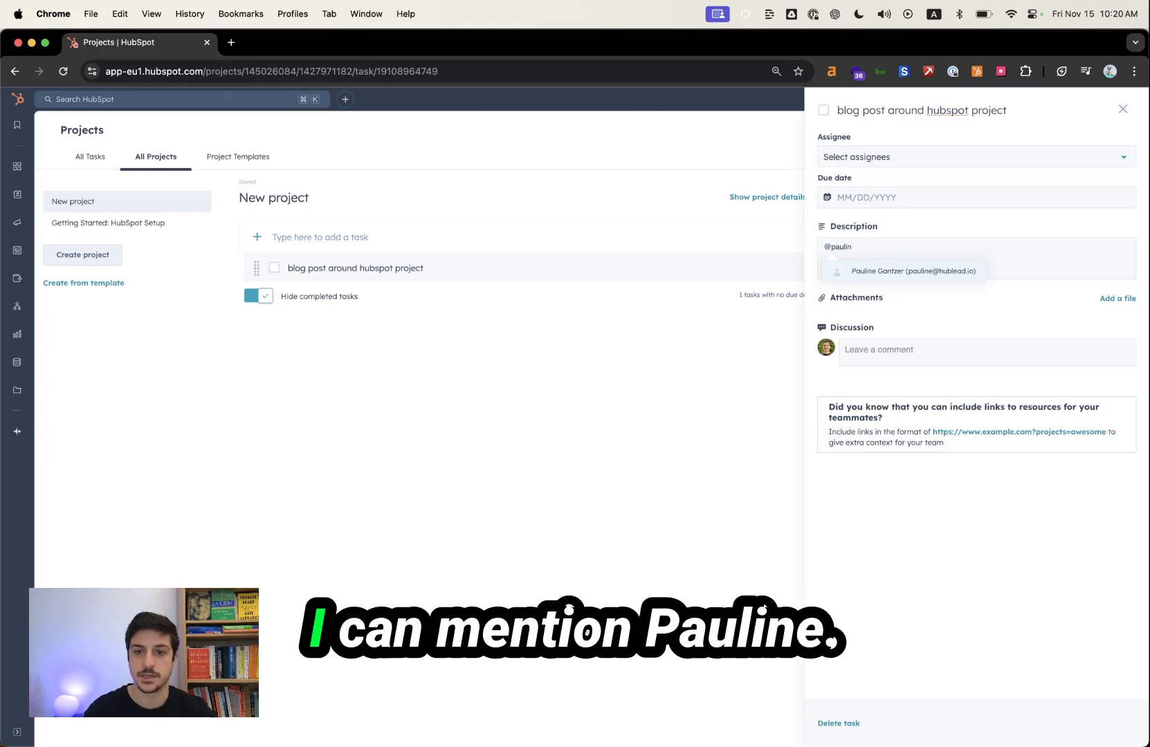
pyautogui.press('BackSpace')
pyautogui.press('BackSpace')
pyautogui.press('BackSpace')
pyautogui.press('BackSpace')
pyautogui.press('BackSpace')
pyautogui.press('BackSpace')
pyautogui.press('BackSpace')
pyautogui.press('BackSpace')
pyautogui.press('BackSpace')
pyautogui.press('BackSpace')
pyautogui.press('BackSpace')
pyautogui.press('BackSpace')
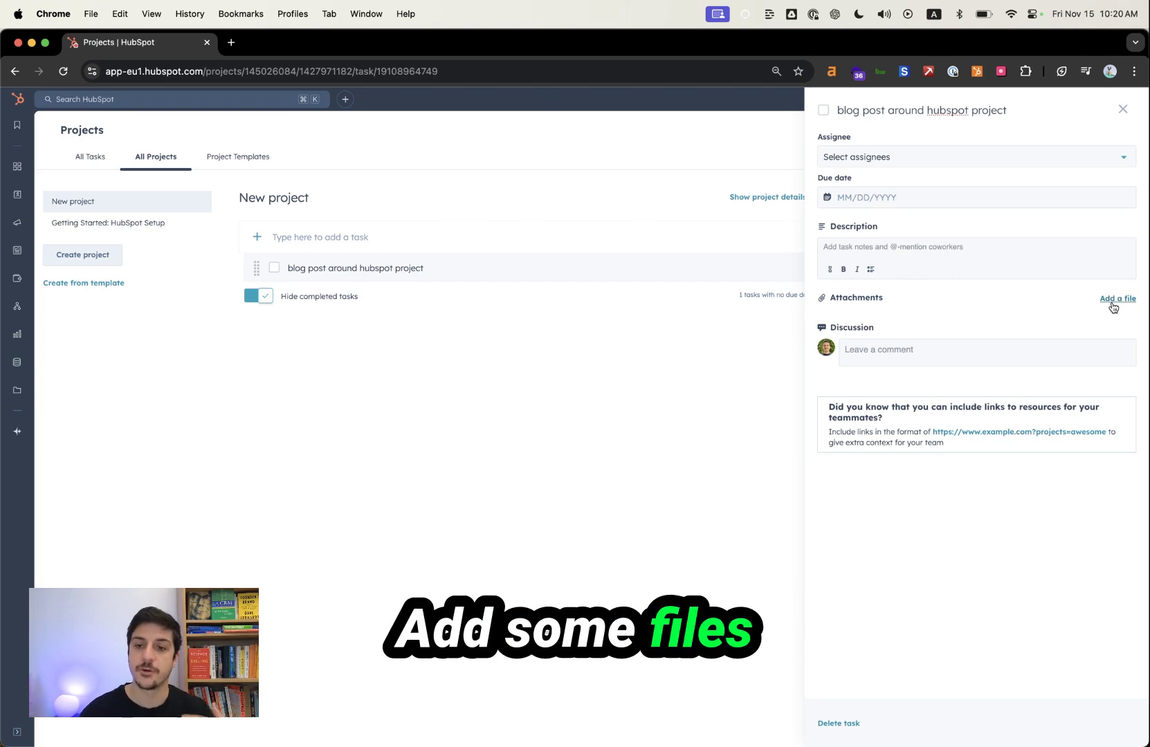
pyautogui.click(991, 354)
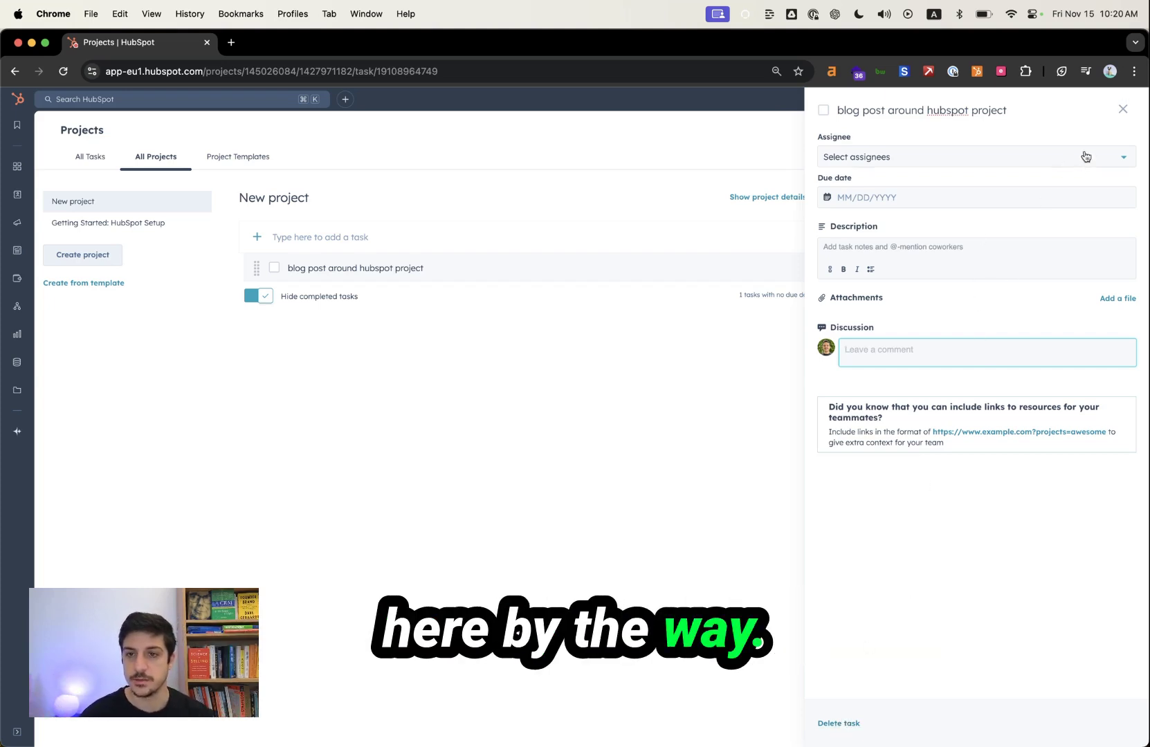
pyautogui.press('Escape')
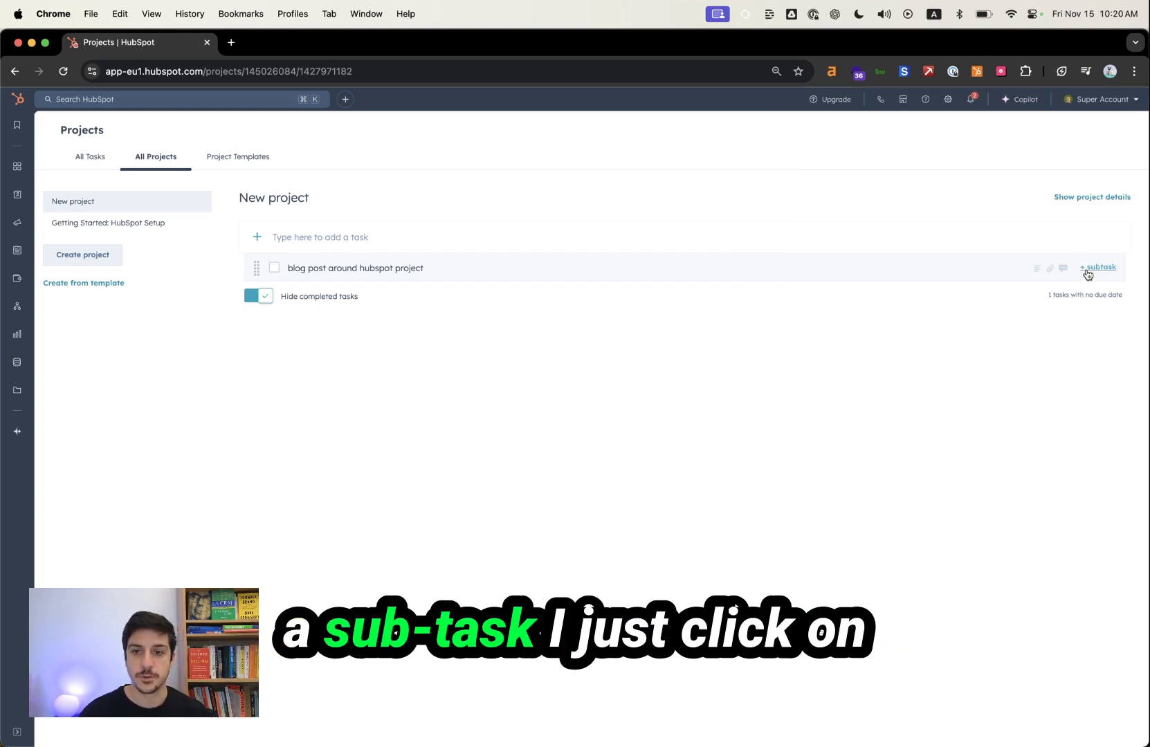
# Step: Add a 'brainstorming' subtask under the blog post task and close its details panel
pyautogui.click(509, 292)
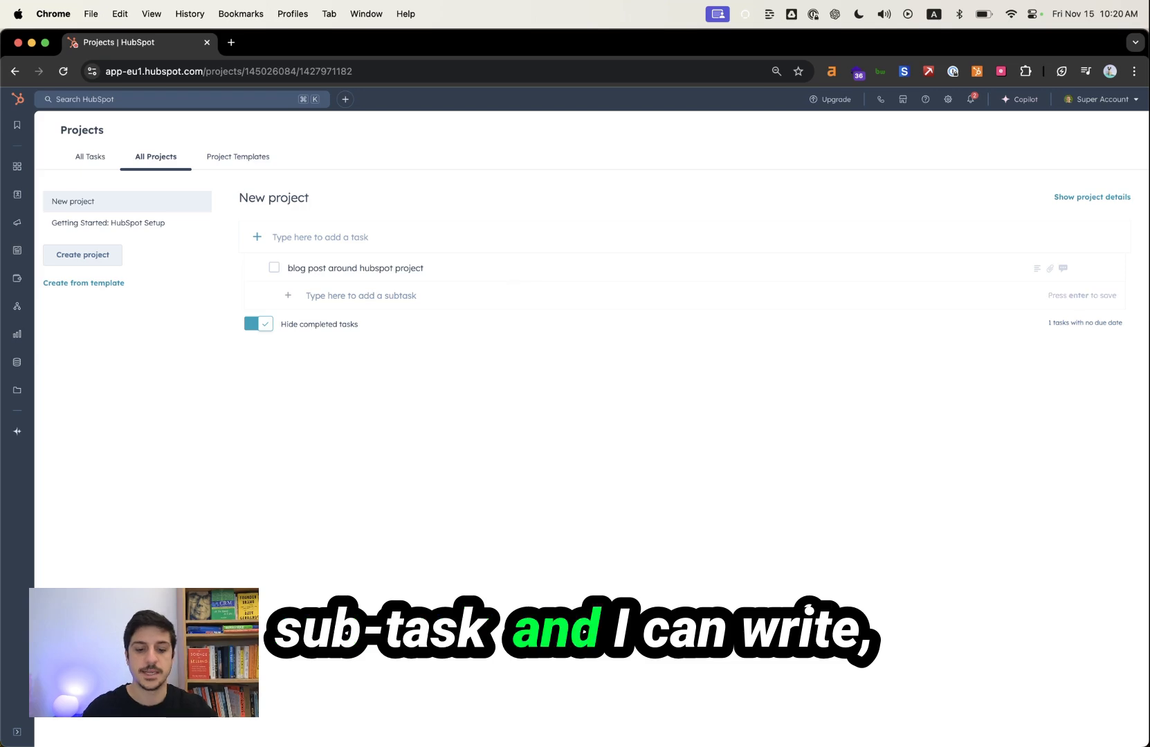
pyautogui.write('brai')
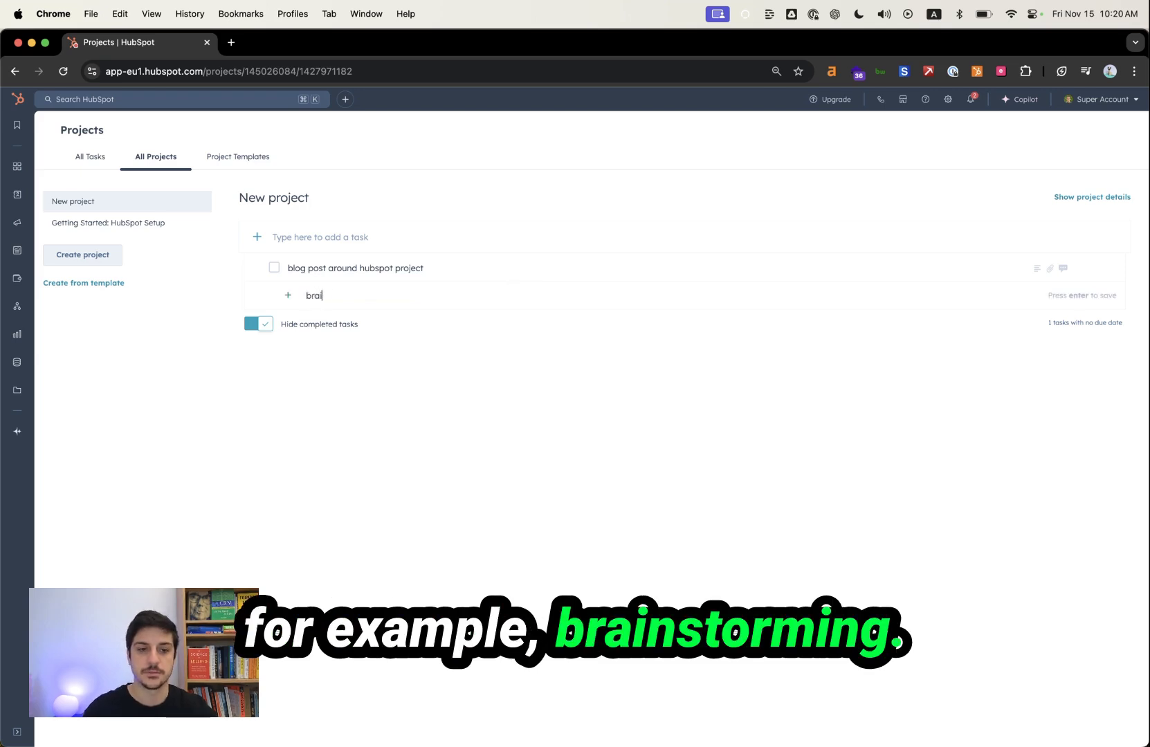
pyautogui.write('nstorming')
pyautogui.press('Return')
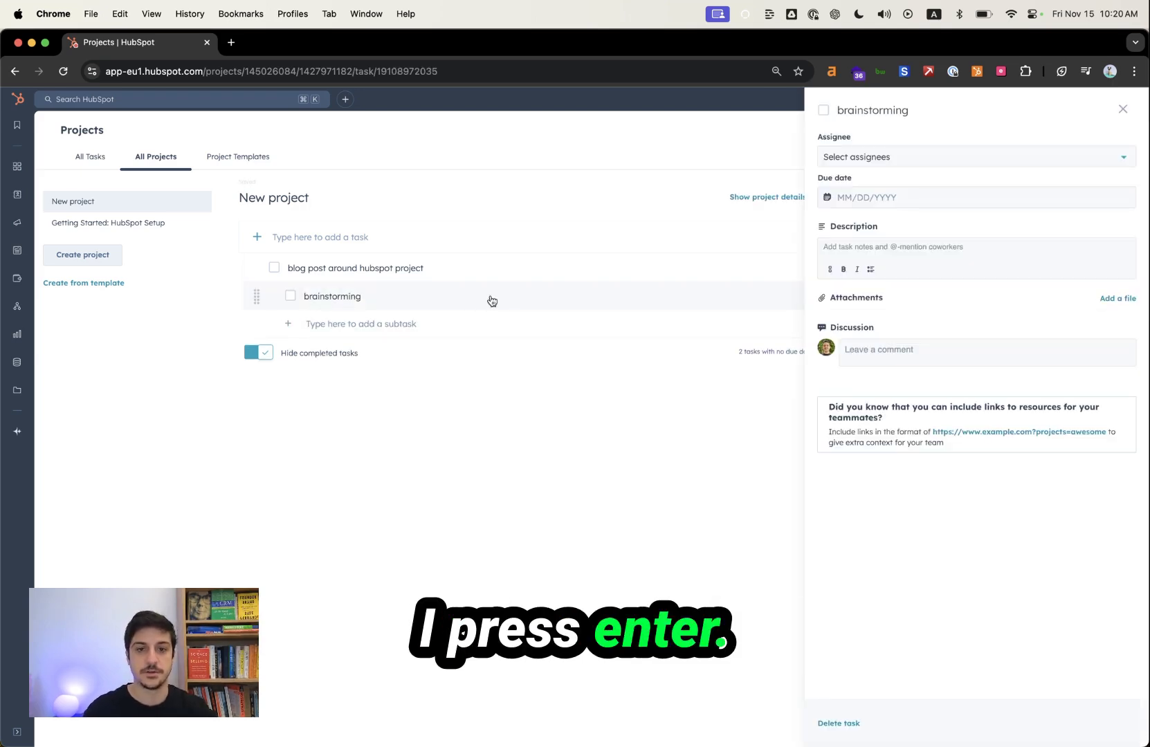
pyautogui.click(944, 244)
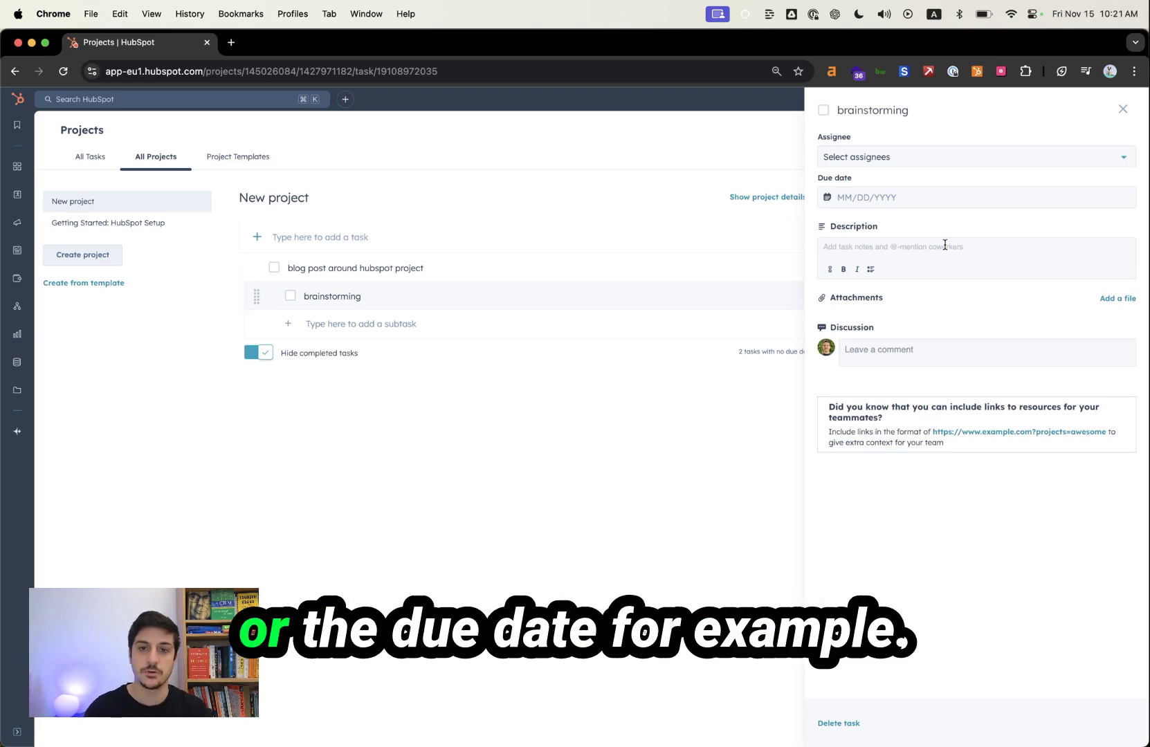
pyautogui.press('Escape')
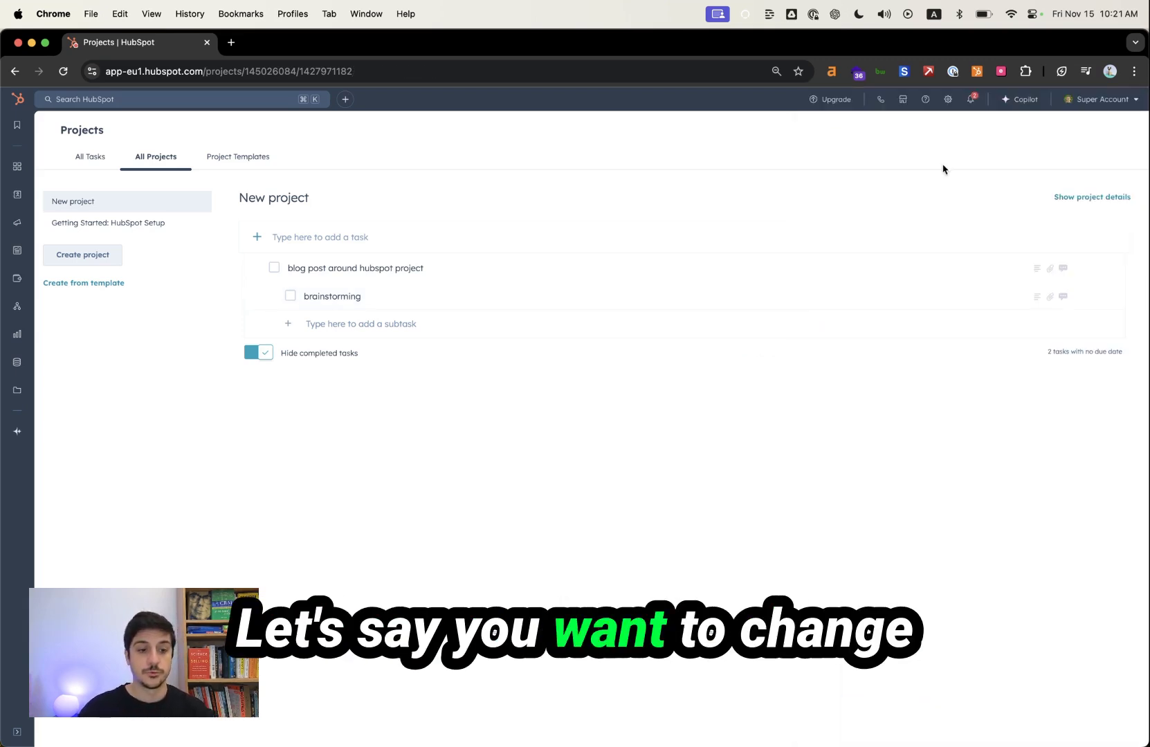
# Step: Review New project's due date, description and project actions, then switch to All Tasks
pyautogui.click(1072, 201)
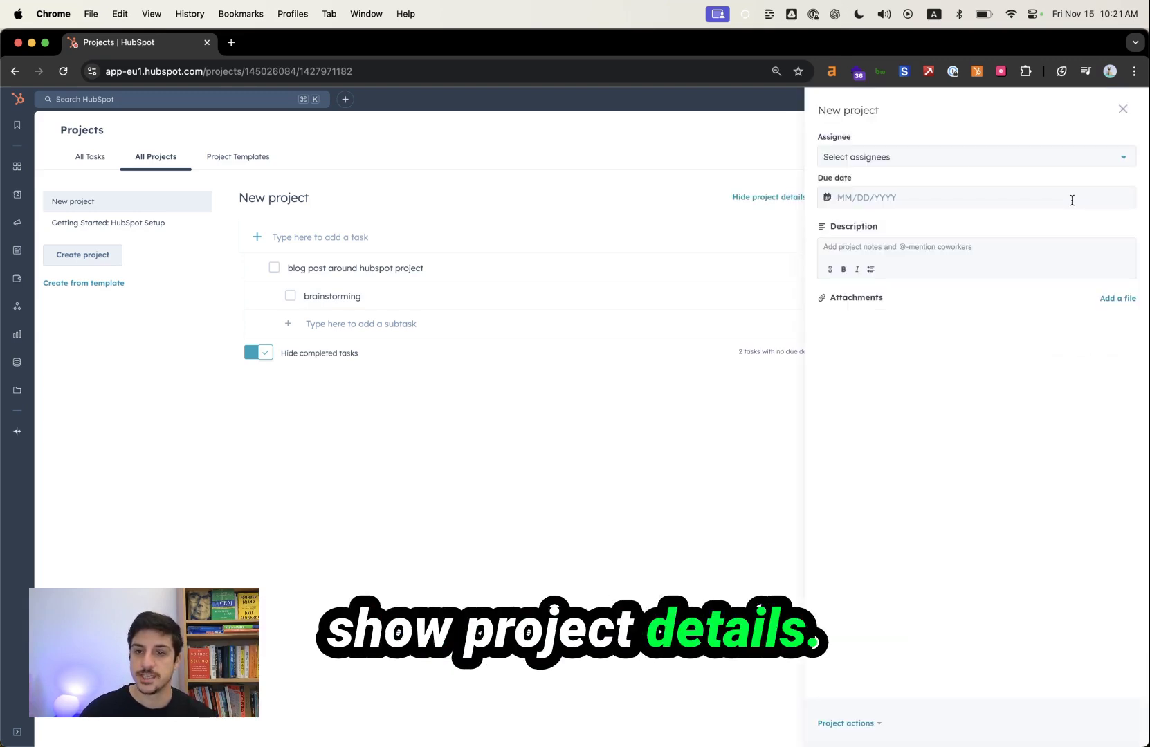
pyautogui.click(948, 199)
pyautogui.click(1047, 257)
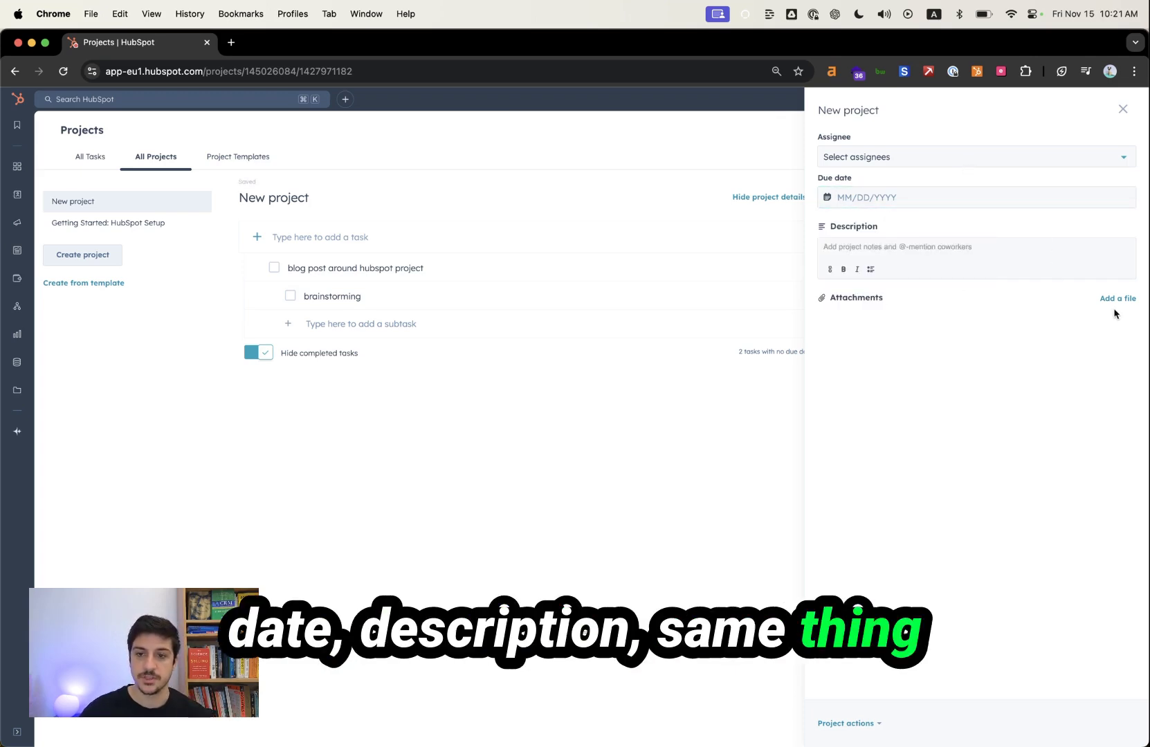
pyautogui.click(874, 724)
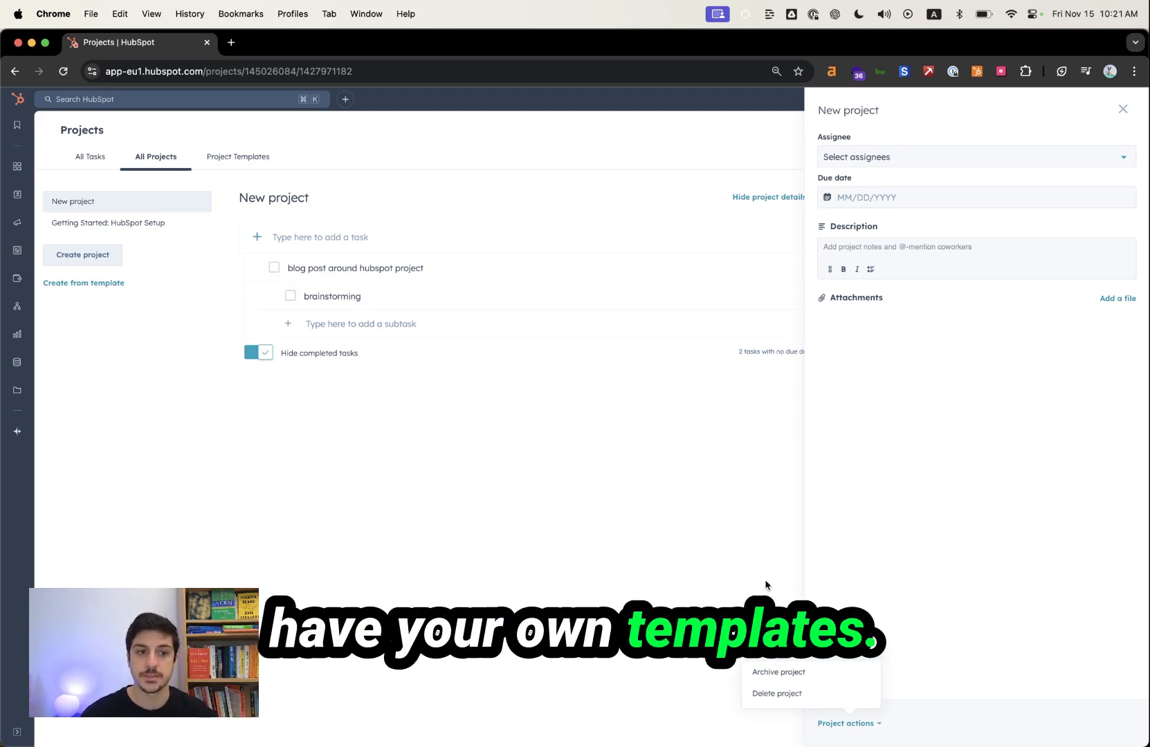
pyautogui.click(94, 156)
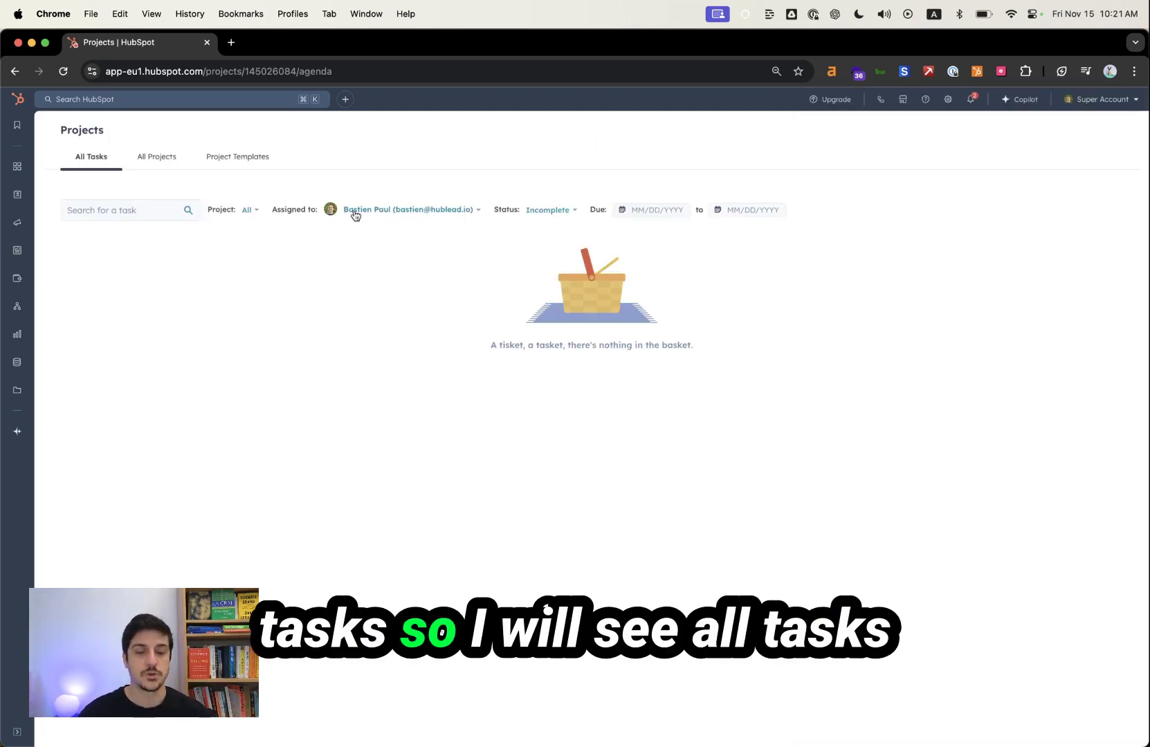
# Step: Set the Assigned to filter to Anyone and check the Due, Status and Project filters
pyautogui.click(355, 214)
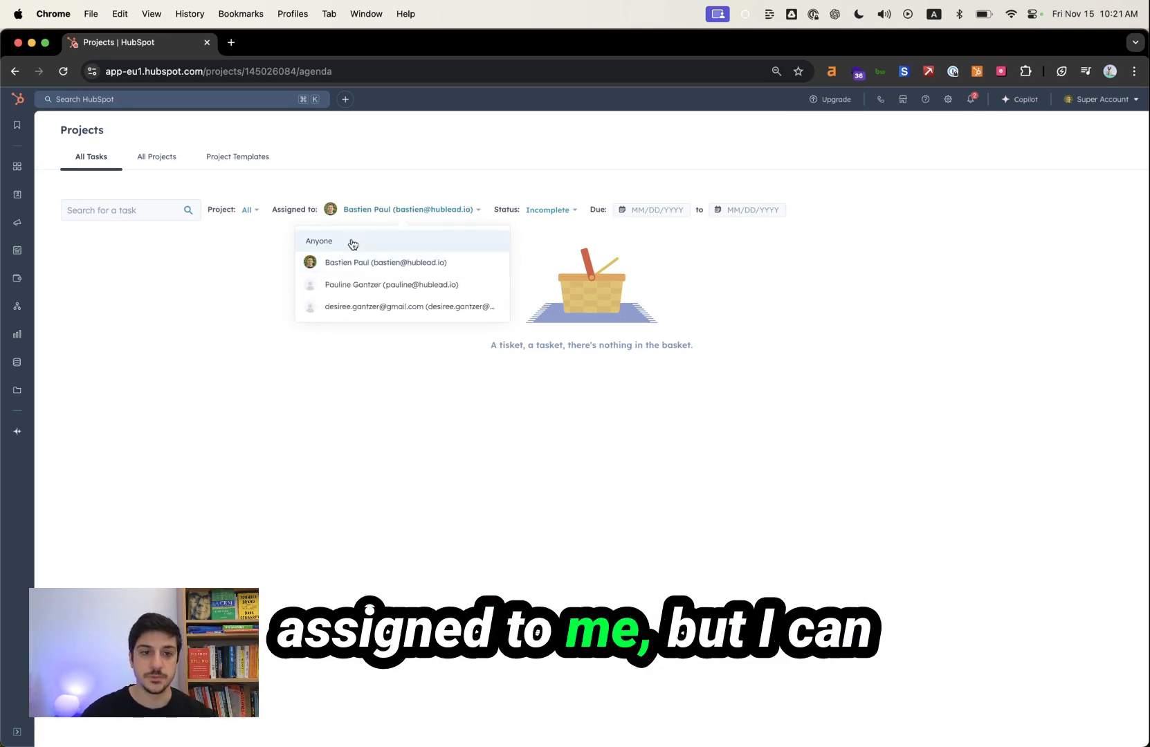
pyautogui.click(356, 243)
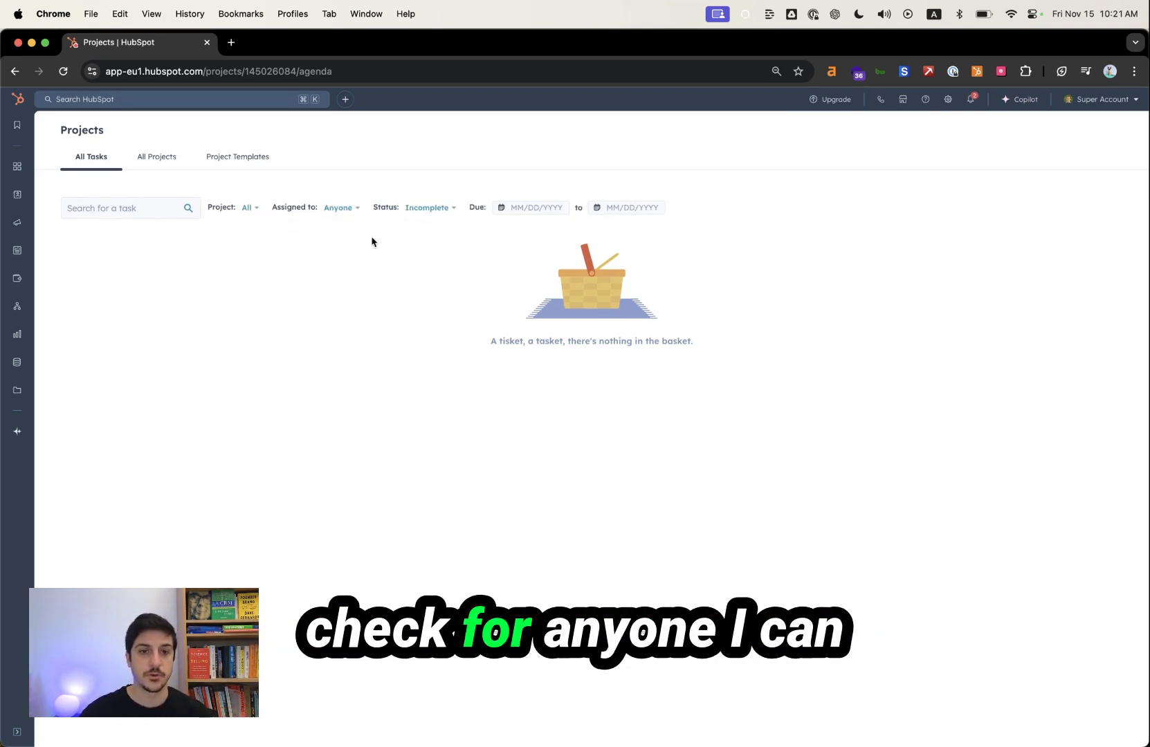
pyautogui.click(518, 207)
pyautogui.click(422, 209)
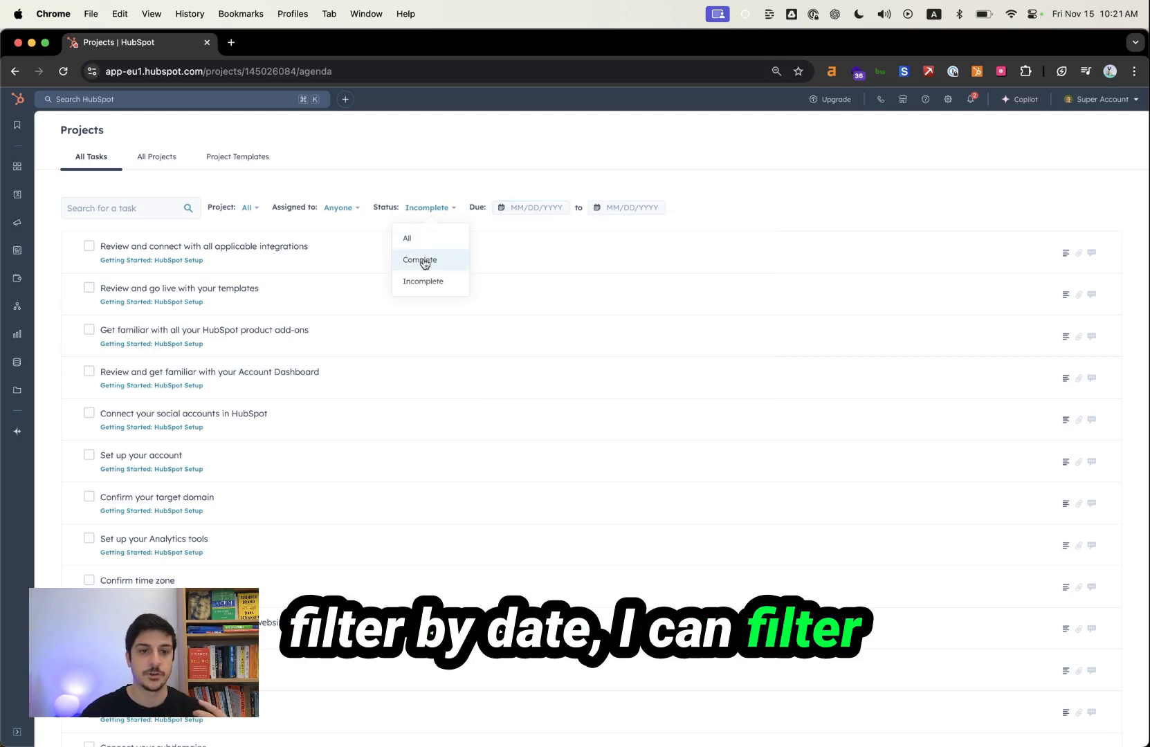
pyautogui.click(245, 207)
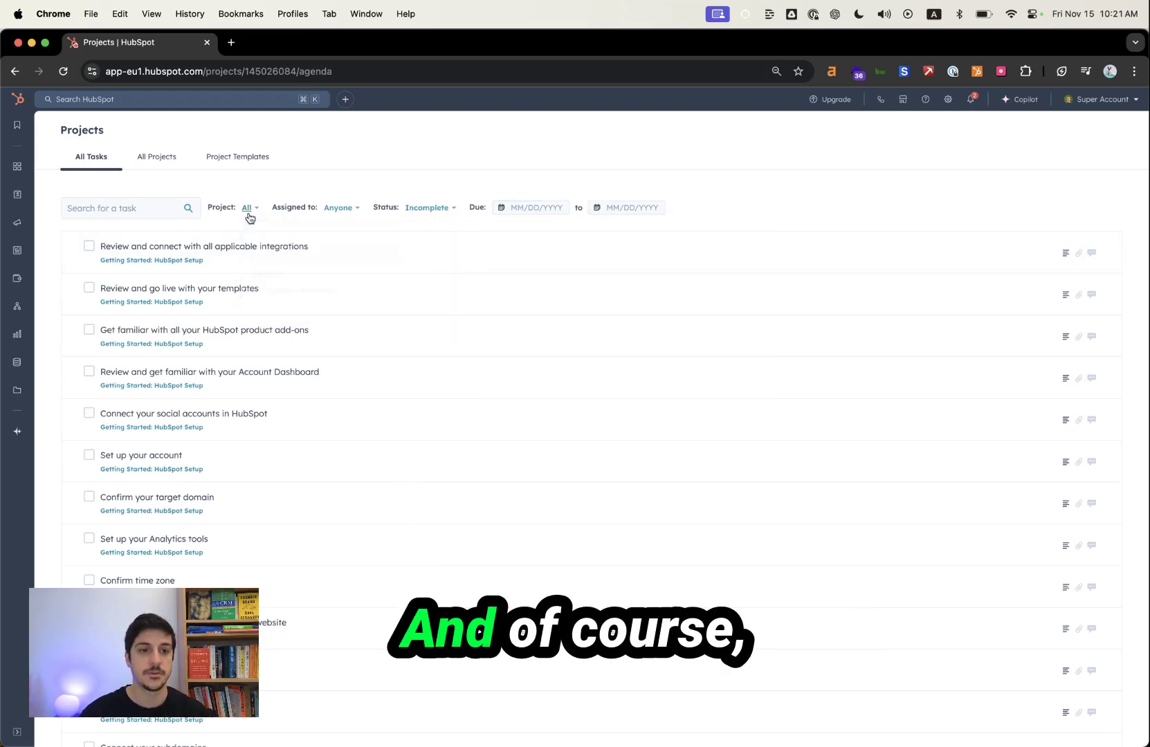
pyautogui.click(247, 207)
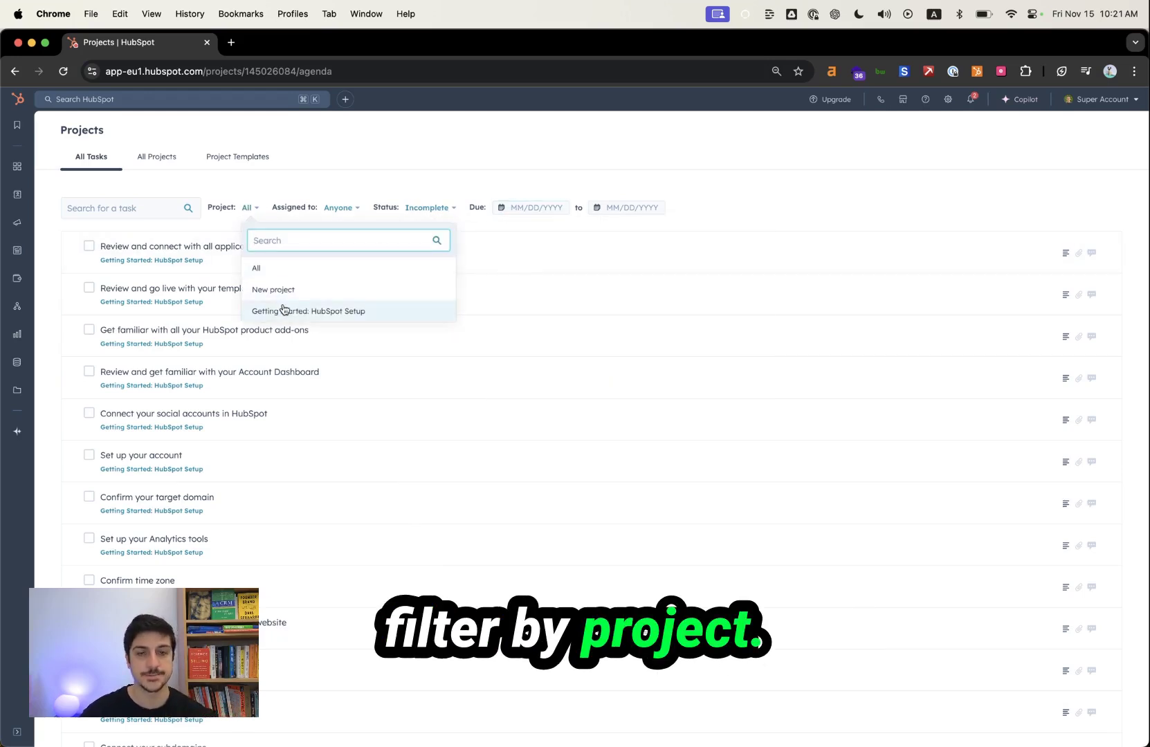